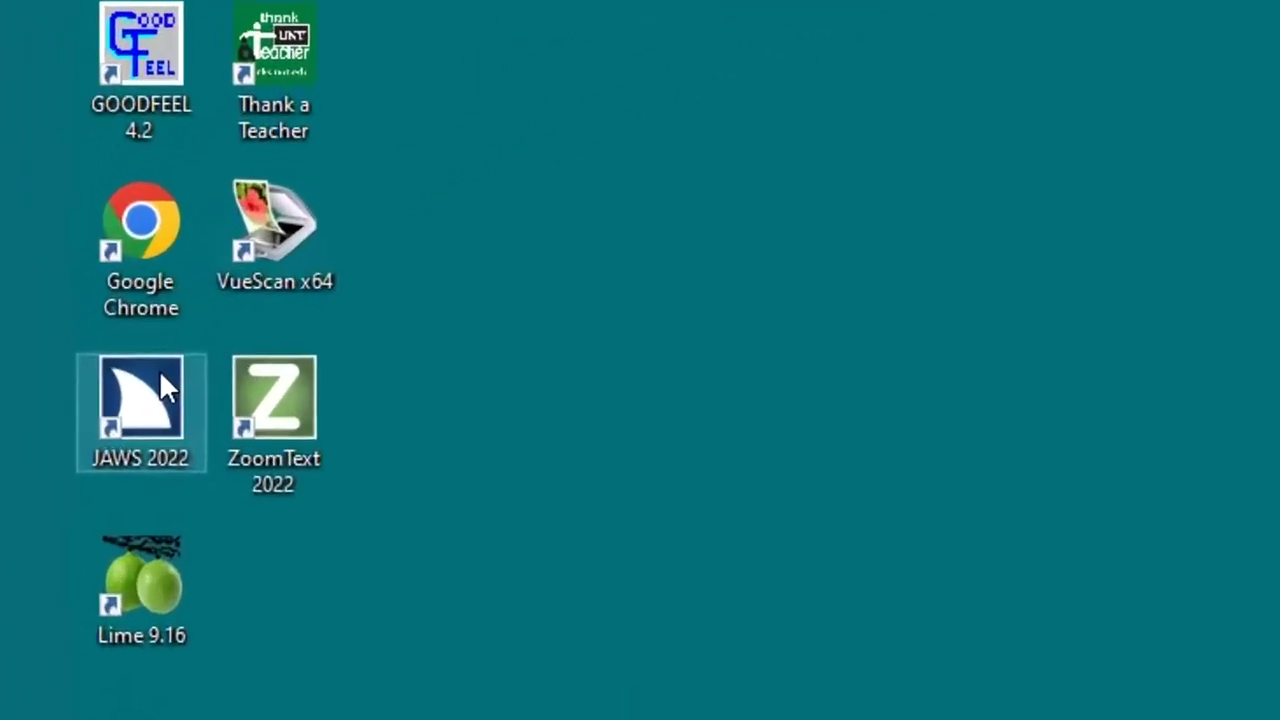
Start JAWS 2022, review its basic braille display settings, and quit the program.
double_click(275, 357)
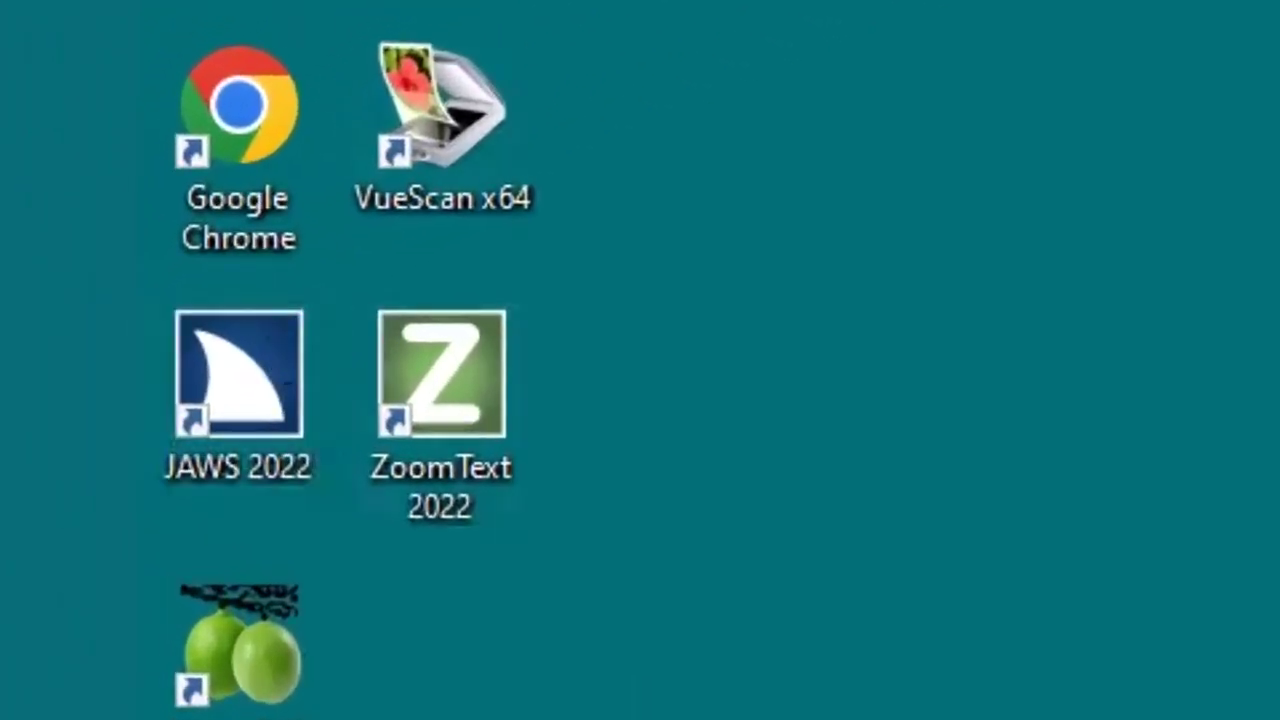
click(349, 203)
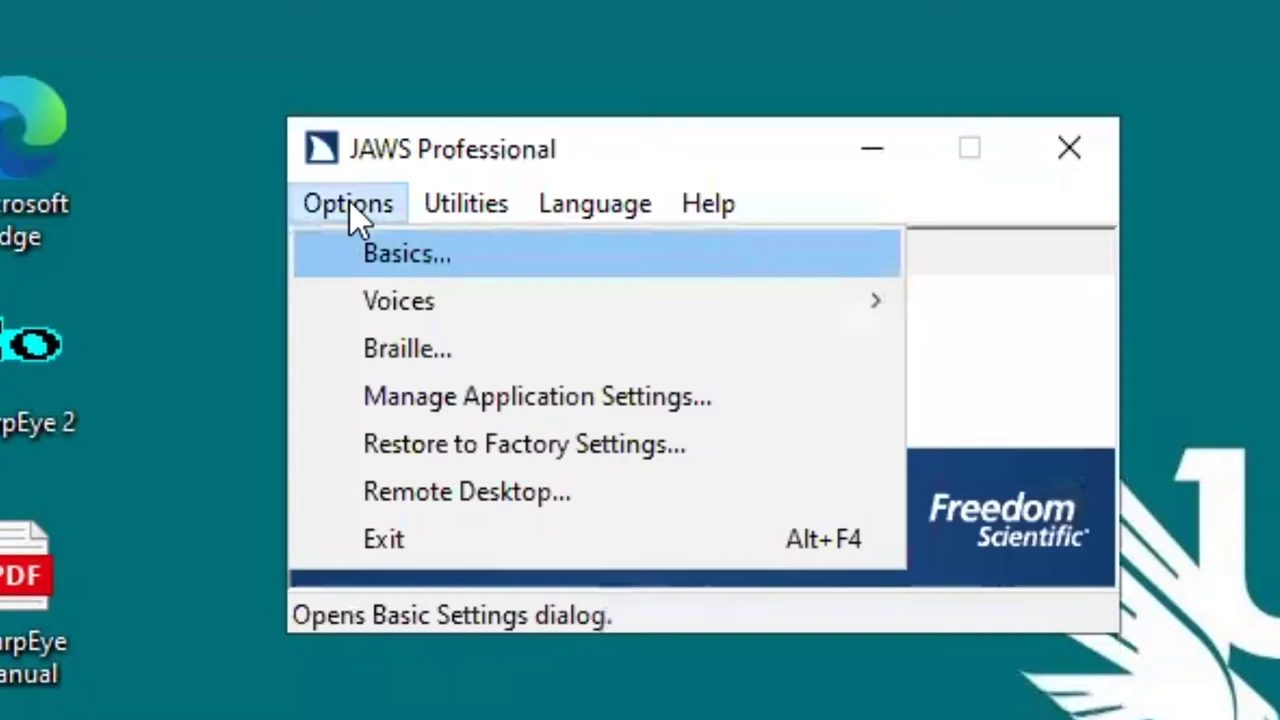
click(414, 352)
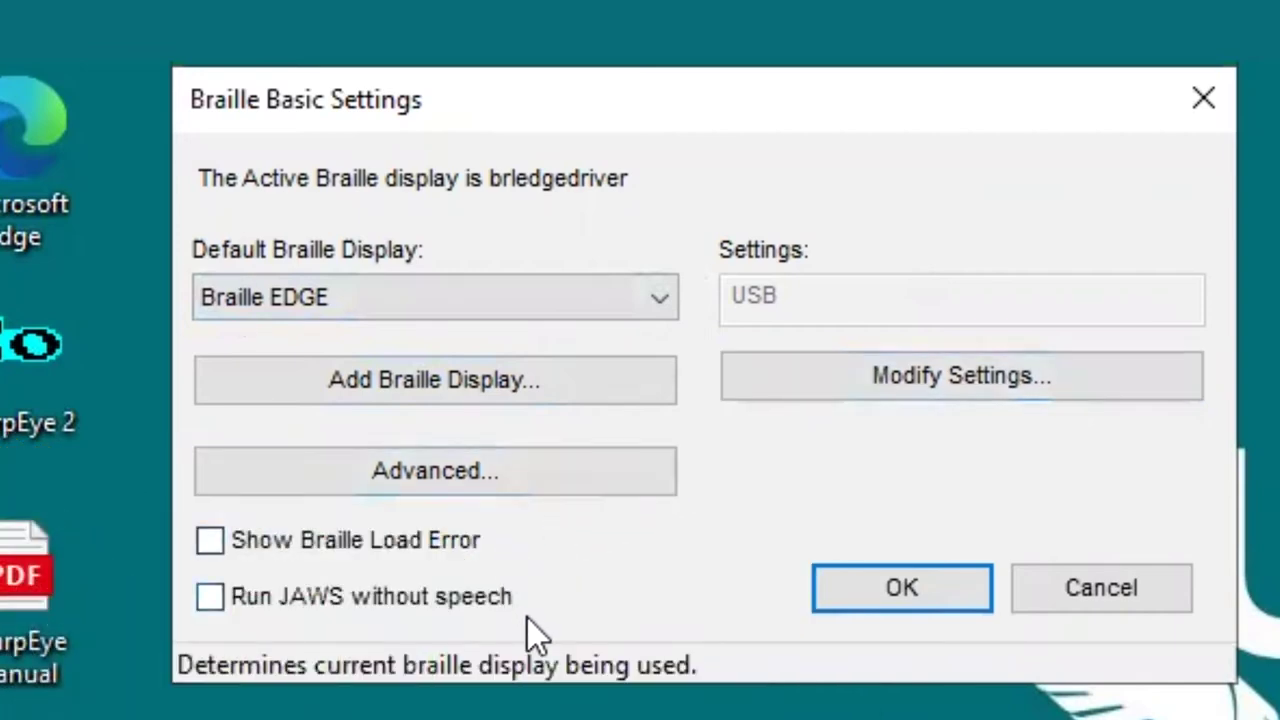
click(840, 603)
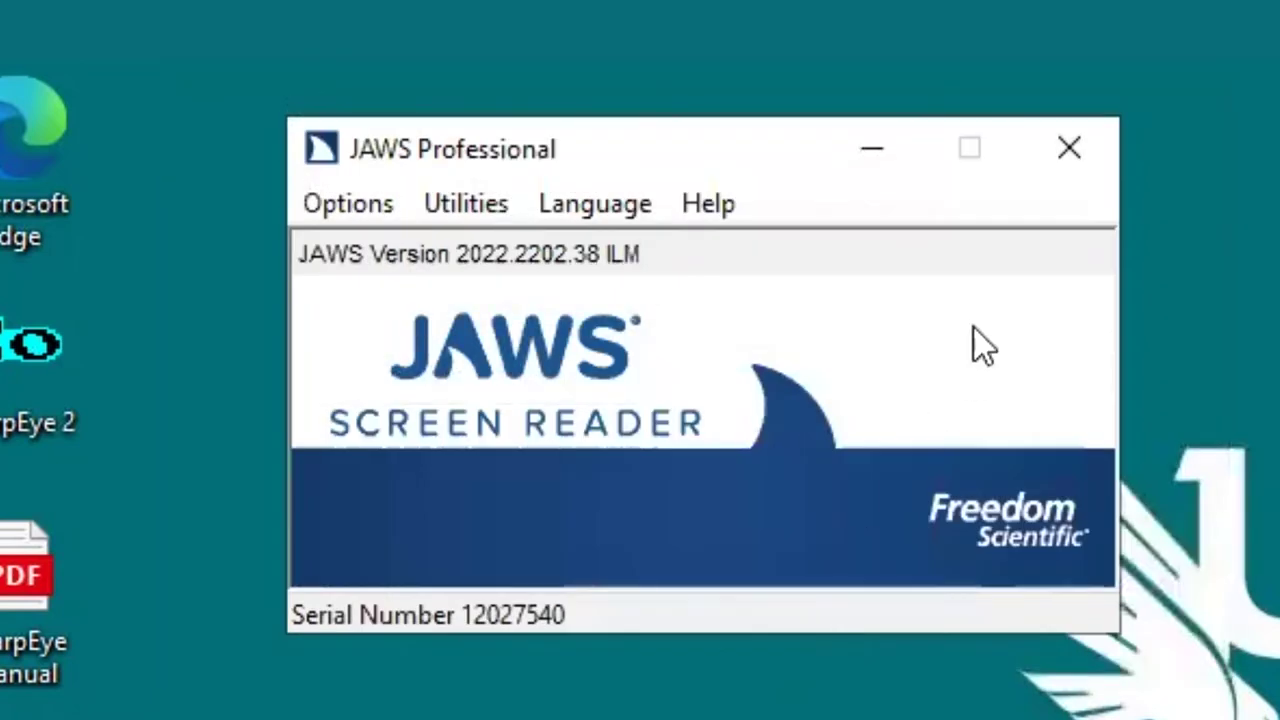
click(1068, 152)
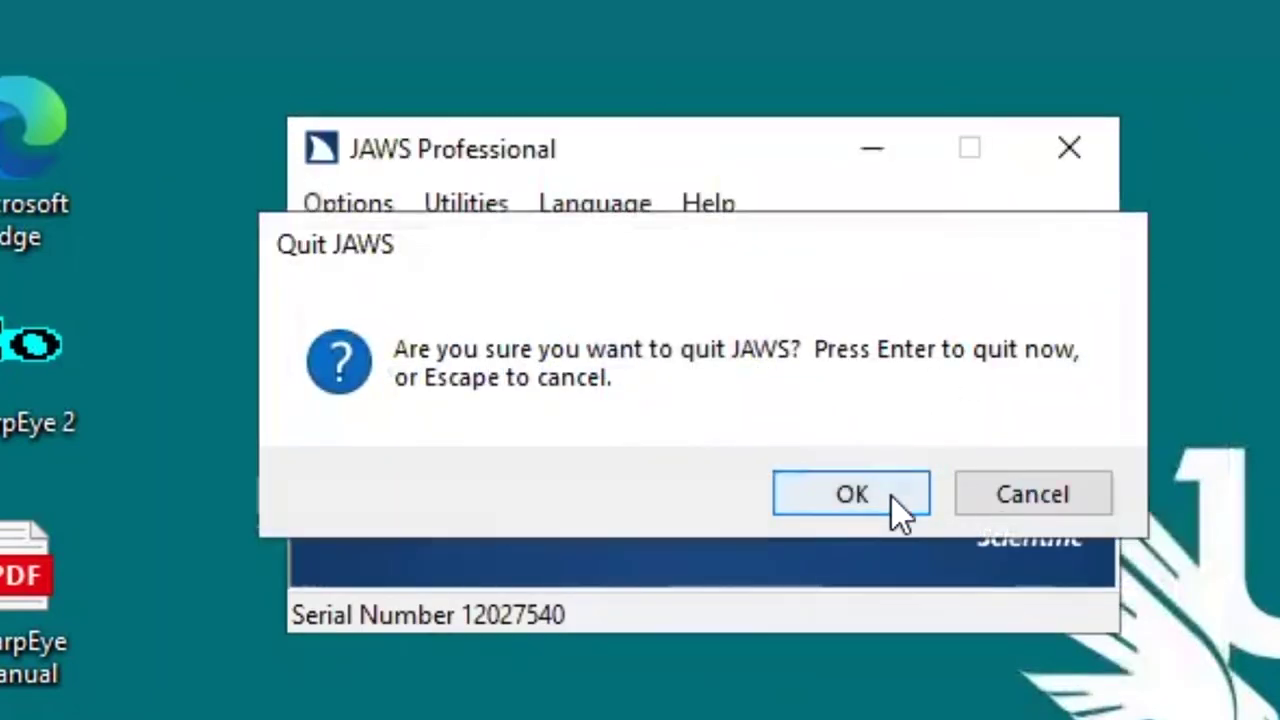
click(852, 495)
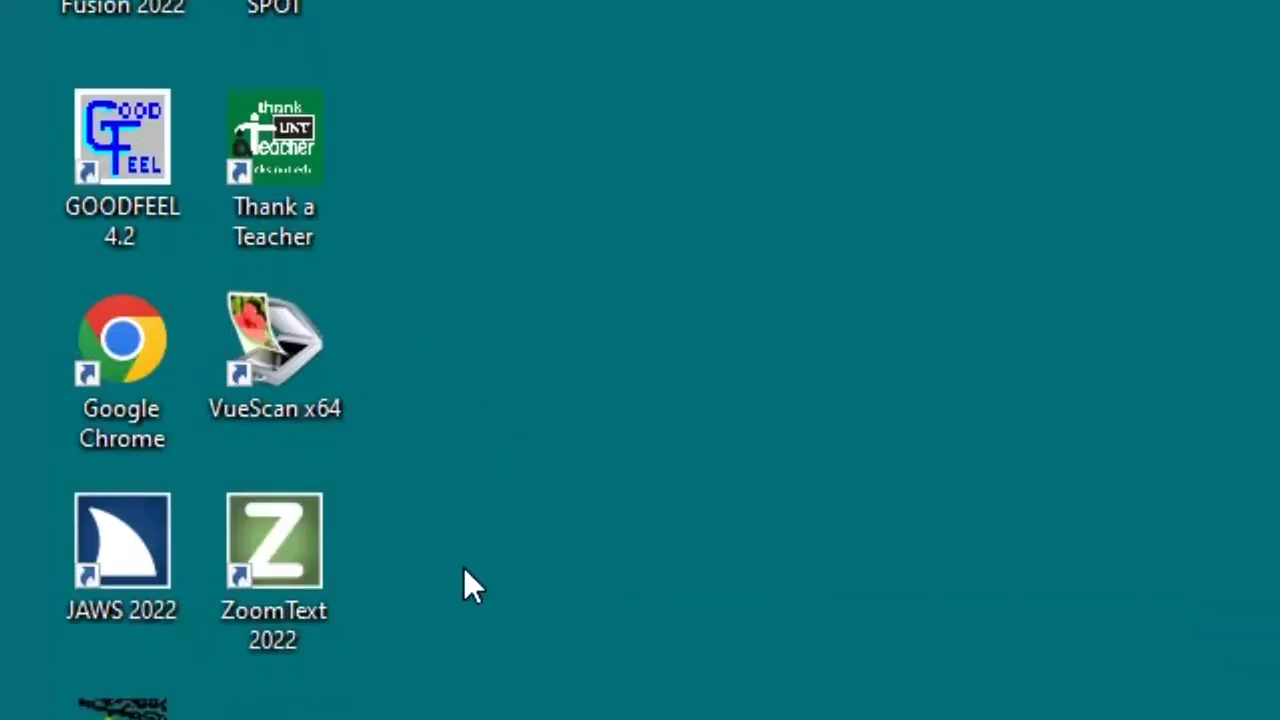
Switch to VueScan, save the scanned Prelude and Fugue page as an image, and close the scanning program.
double_click(303, 362)
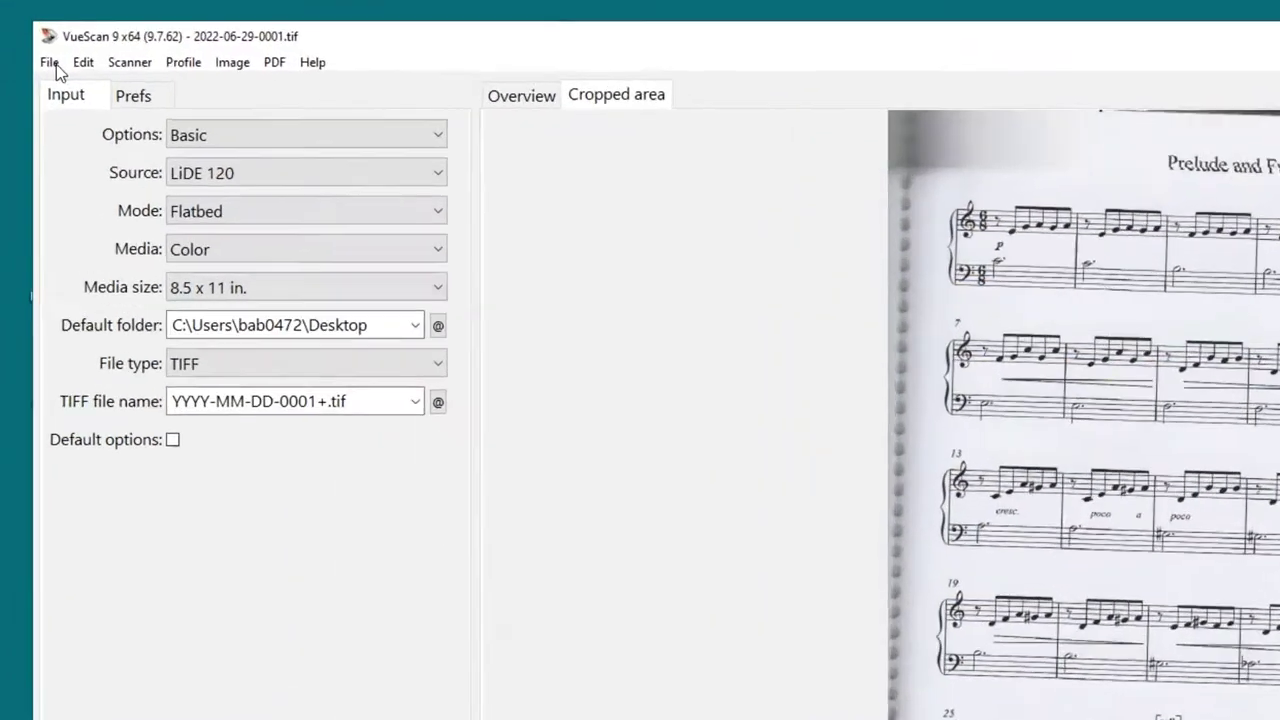
click(54, 64)
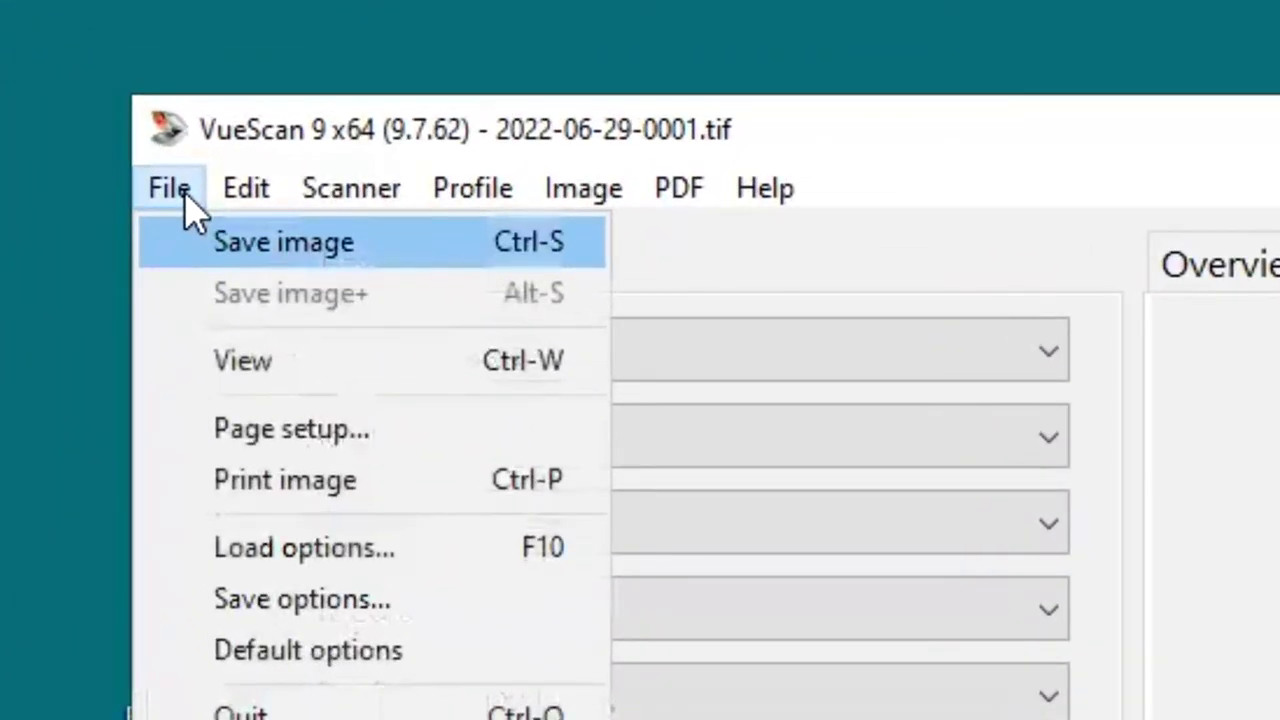
click(243, 254)
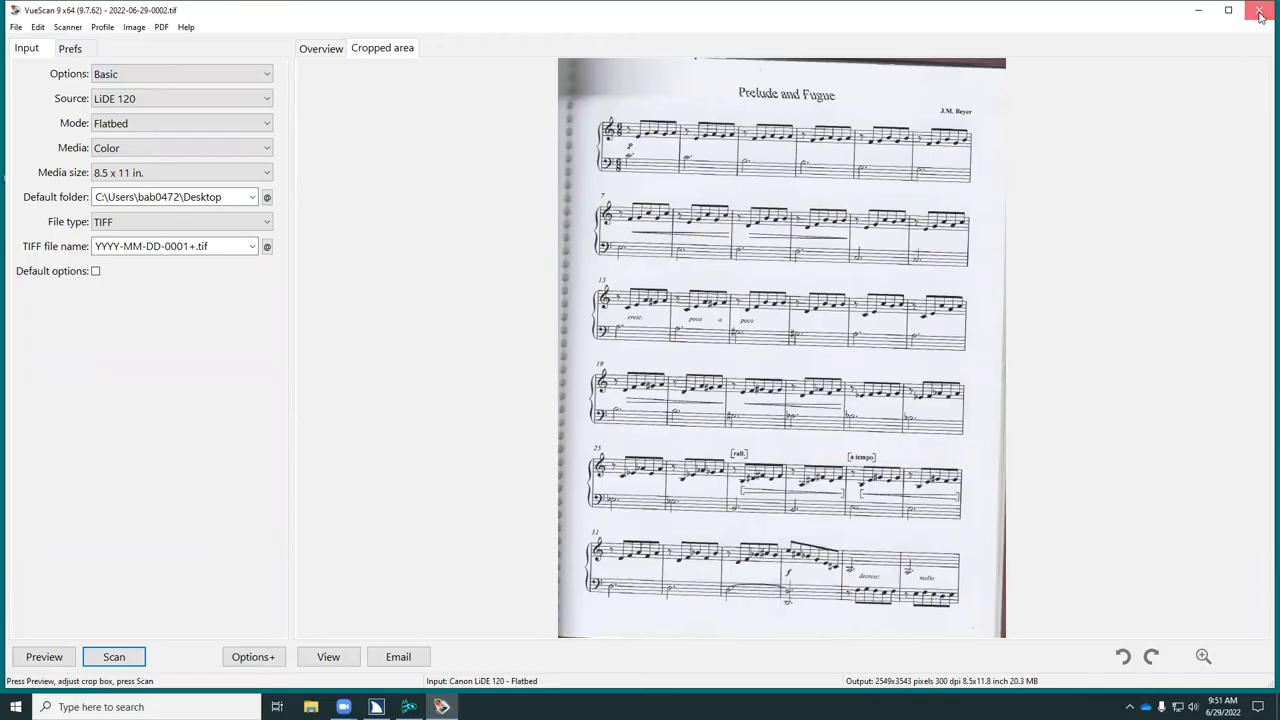
click(1259, 11)
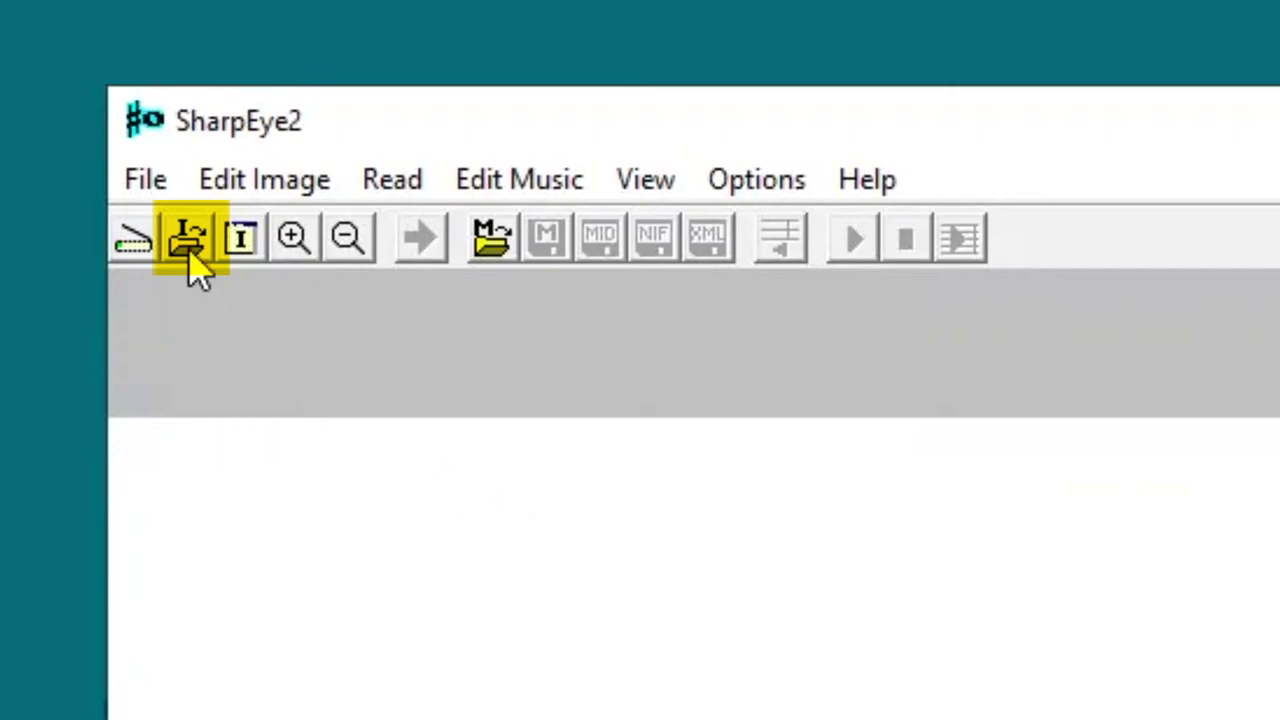
click(194, 265)
click(183, 180)
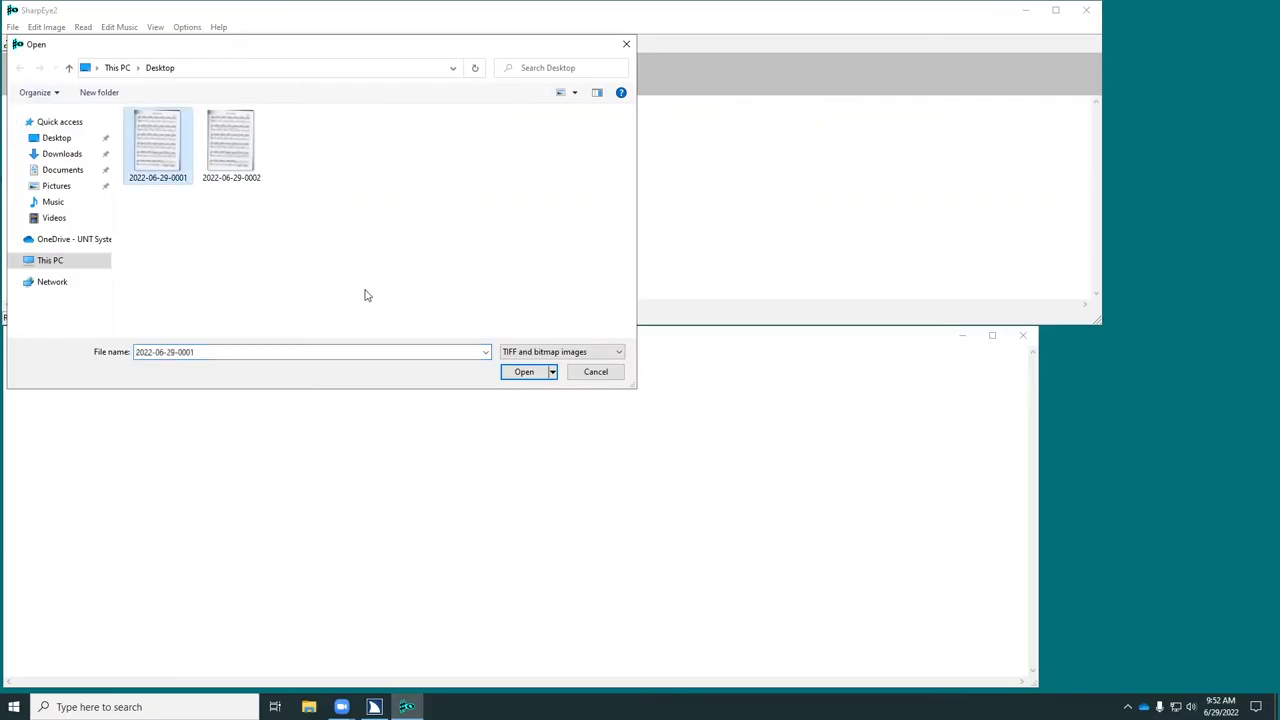
click(516, 373)
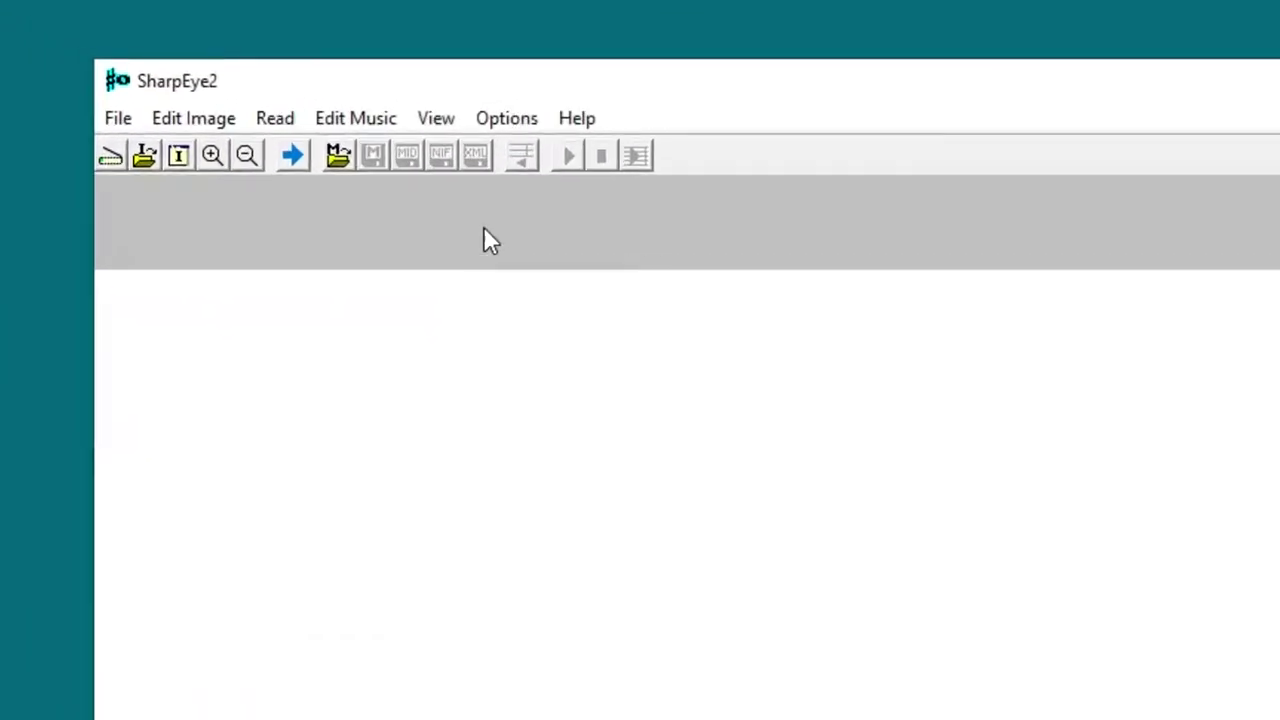
Read the opened page image to convert it into editable music notation.
click(83, 27)
key(Down)
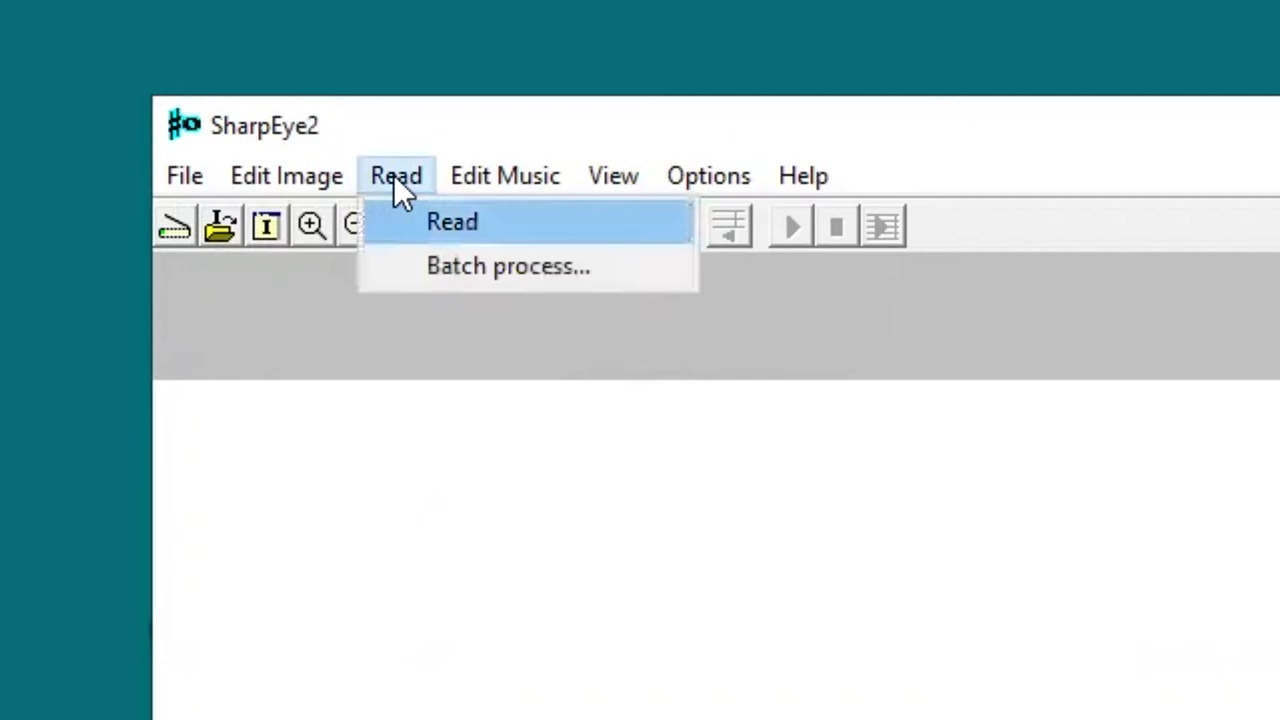
click(418, 229)
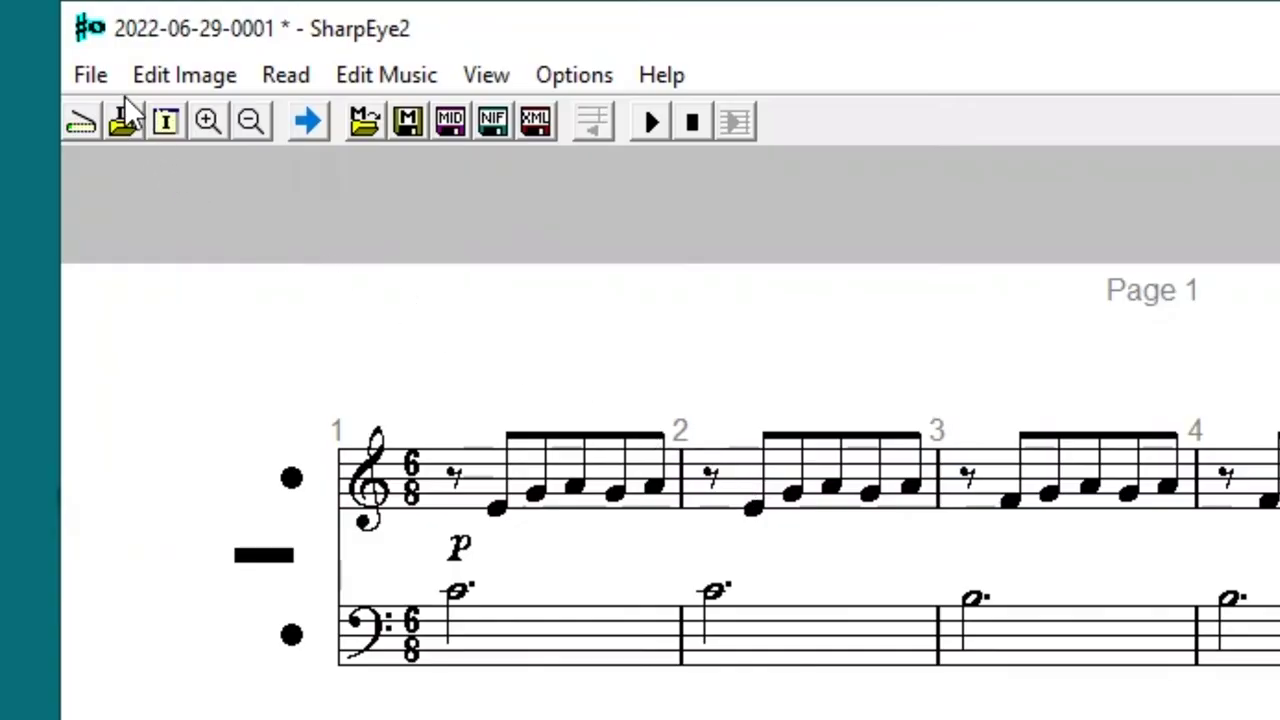
Save the recognized score as MIDI and NIFF files on the Desktop.
click(98, 69)
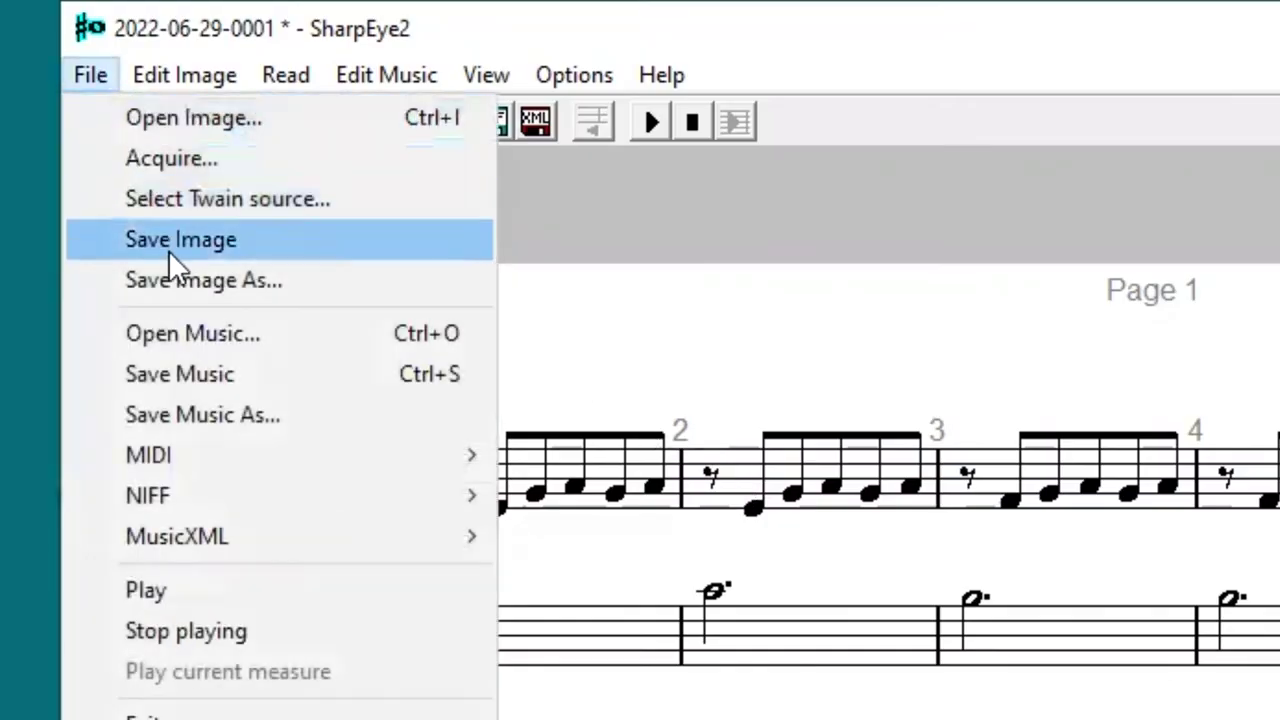
mouse_move(253, 460)
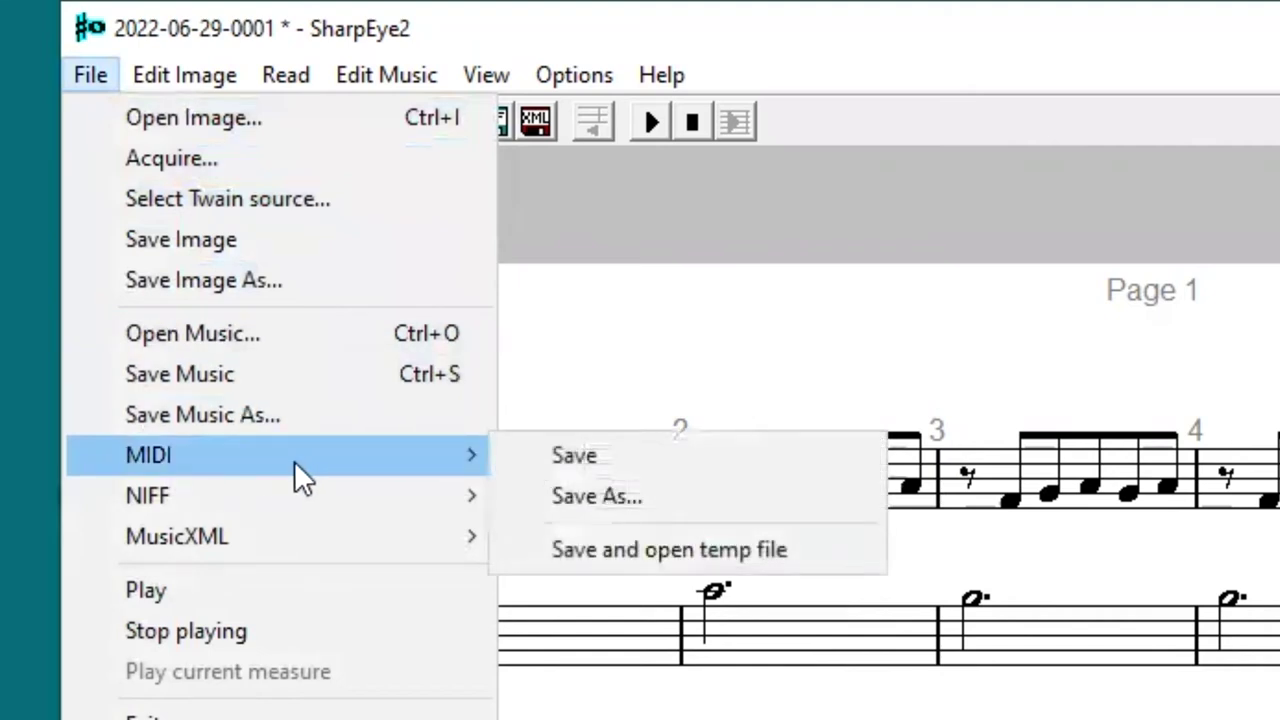
mouse_move(312, 497)
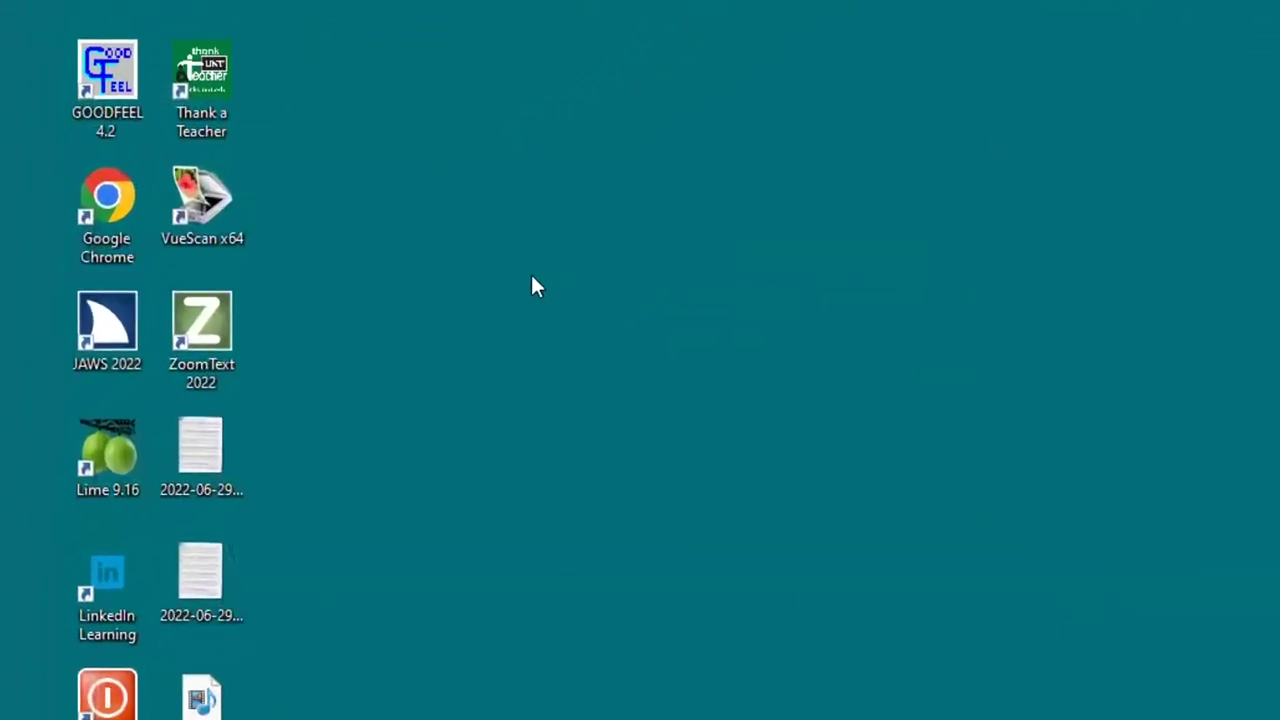
Switch to Lime and import the NIFF file 2022-06-29-0001.nif from the Desktop, accepting the offered import options.
double_click(119, 450)
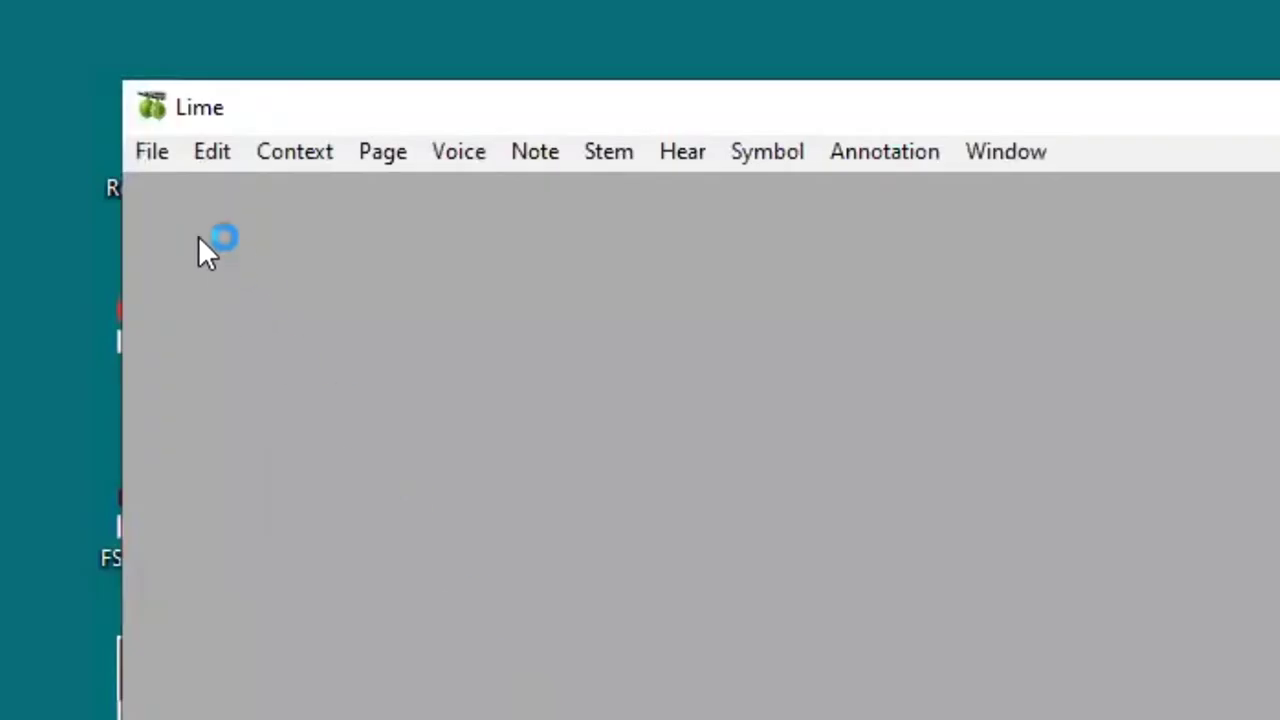
click(145, 150)
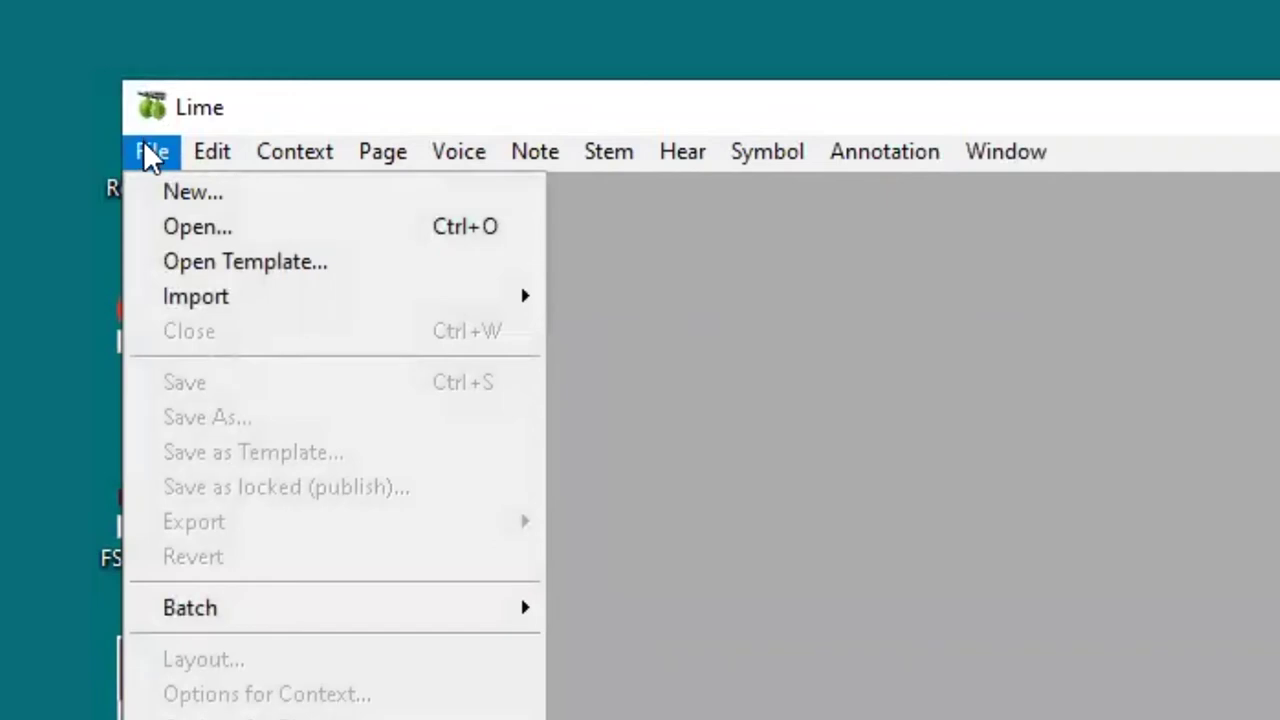
mouse_move(250, 310)
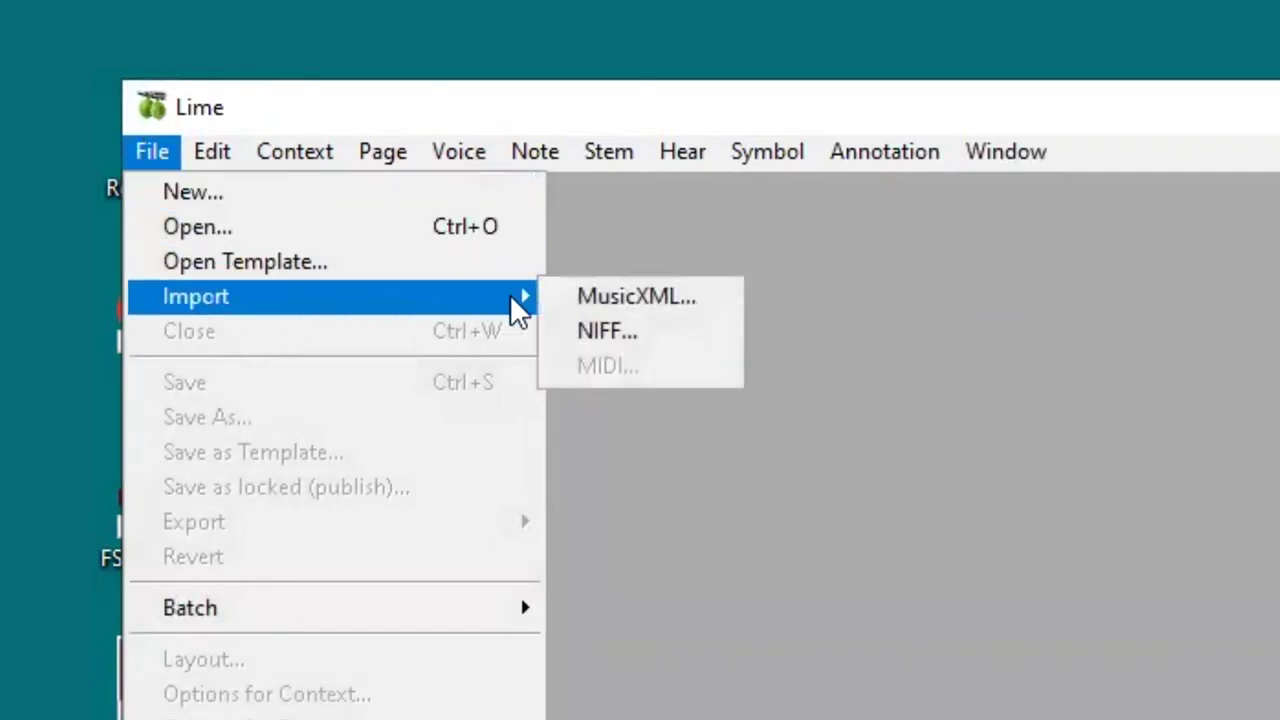
click(676, 345)
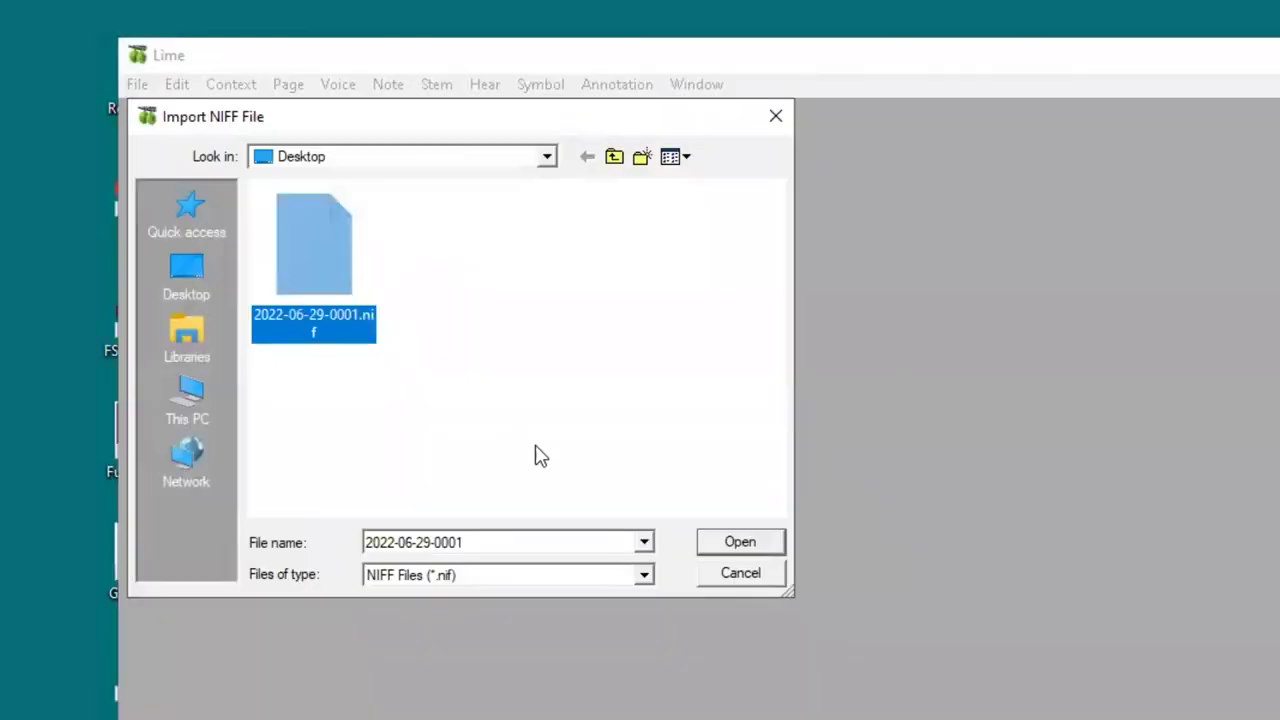
click(721, 545)
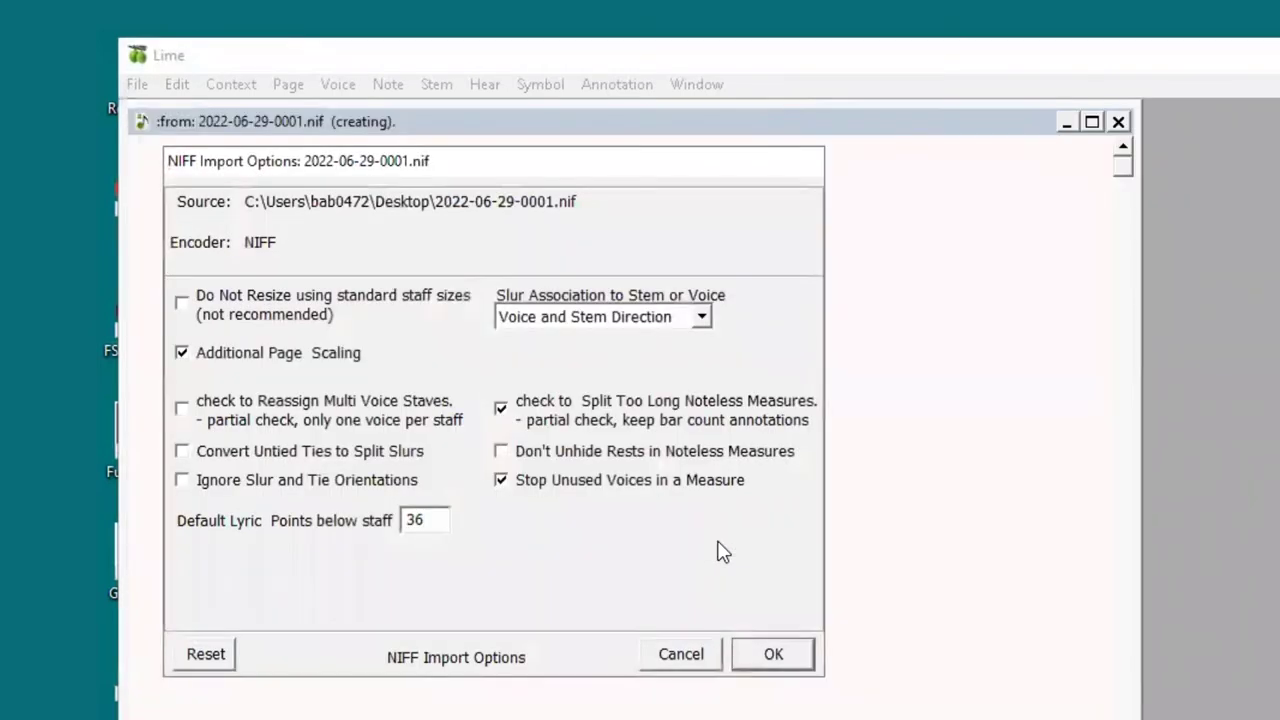
click(773, 654)
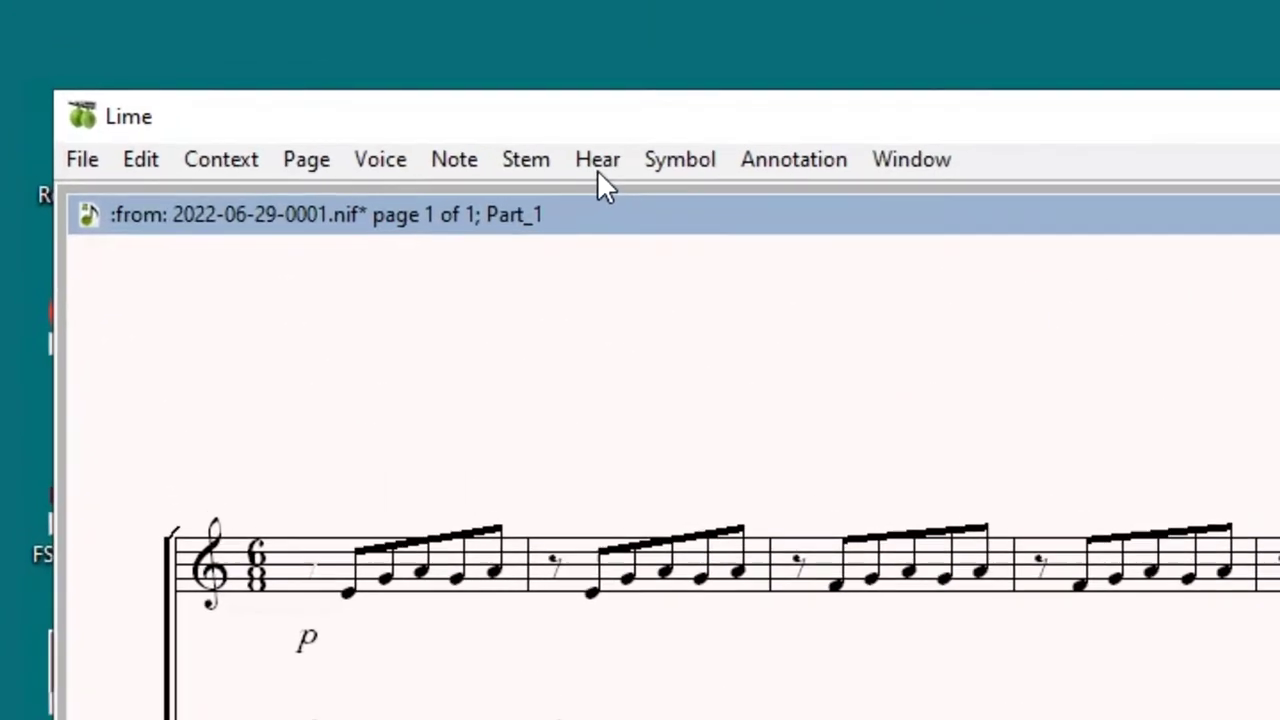
click(215, 31)
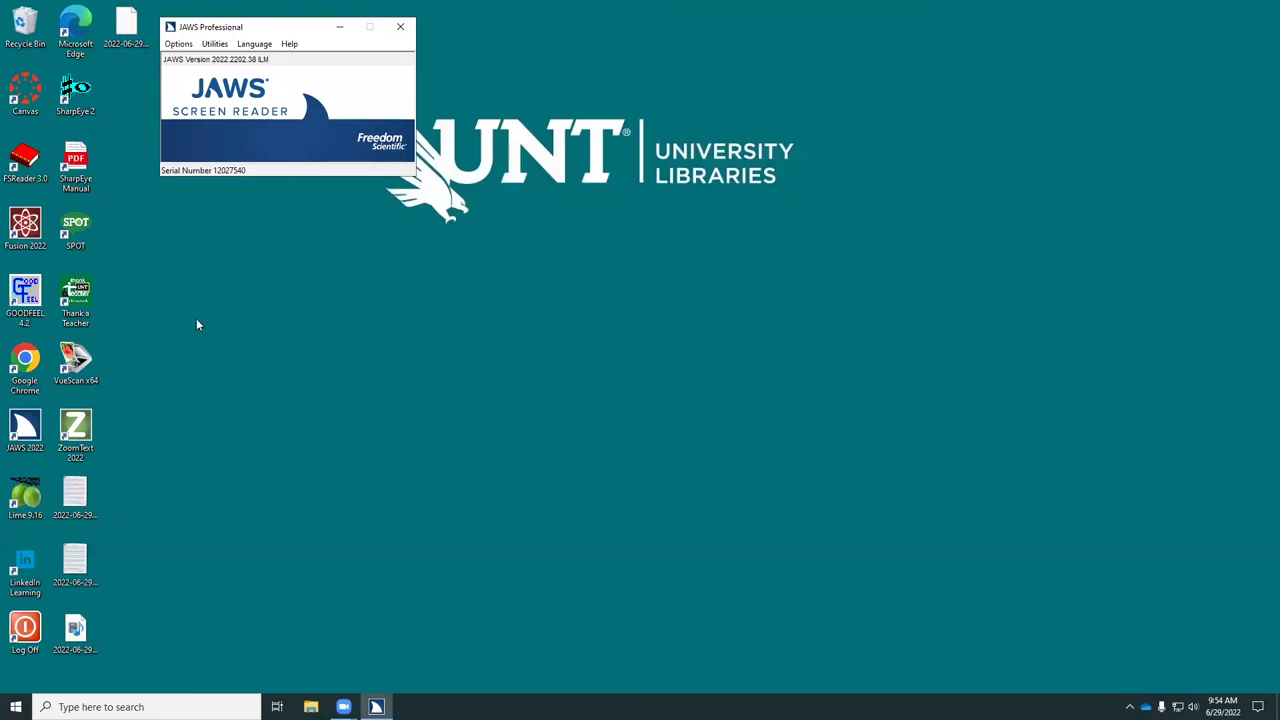
Switch to GOODFEEL 4.2 and configure the embosser setup to suppress Windows printer warnings.
double_click(34, 316)
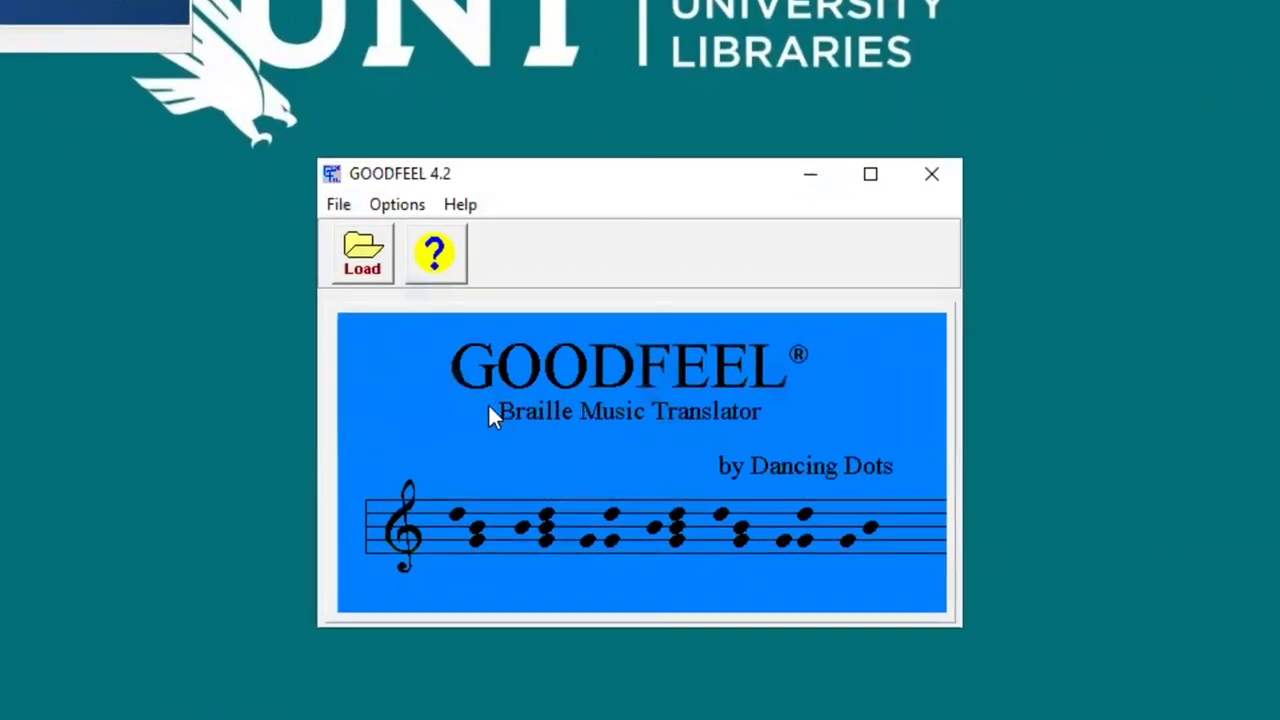
click(363, 257)
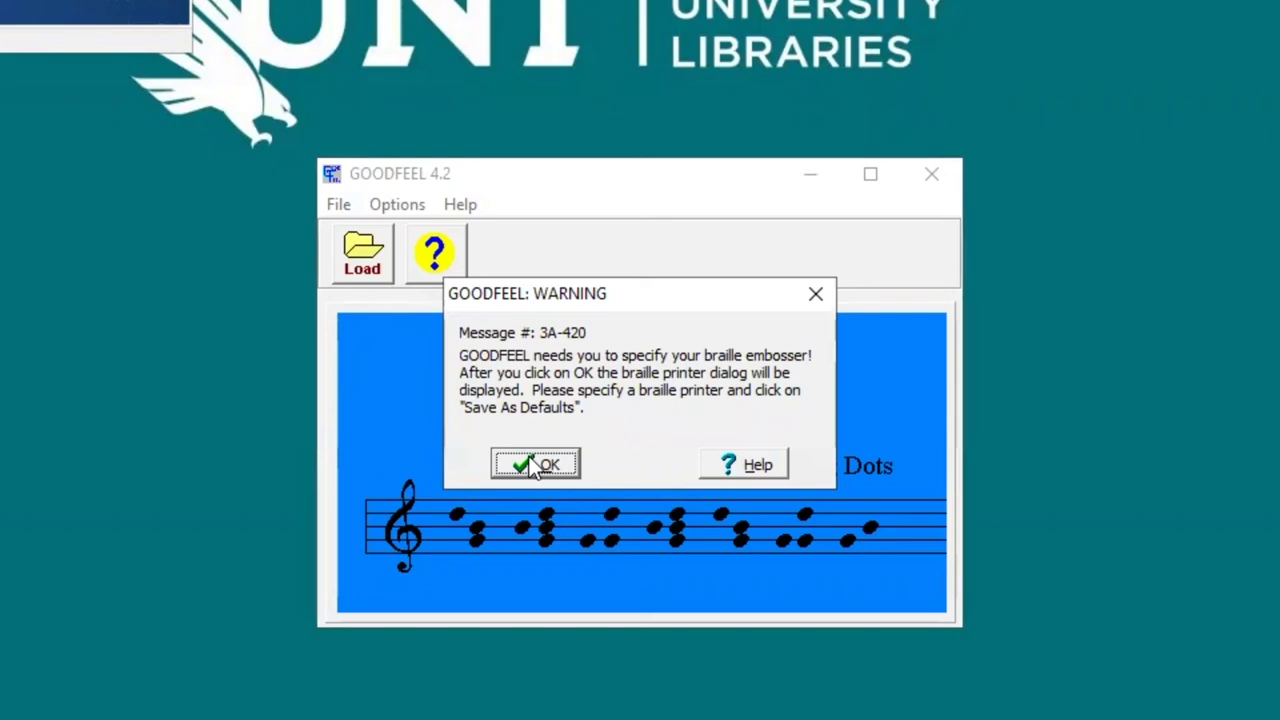
click(530, 464)
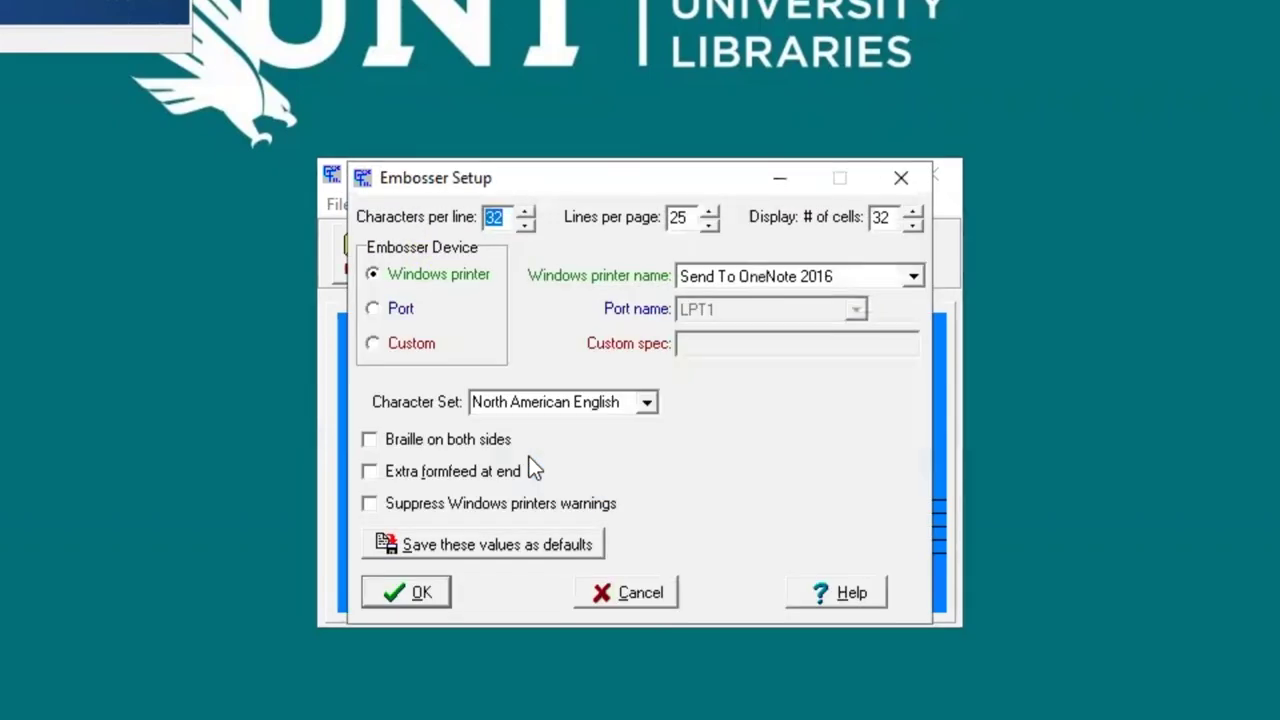
click(370, 504)
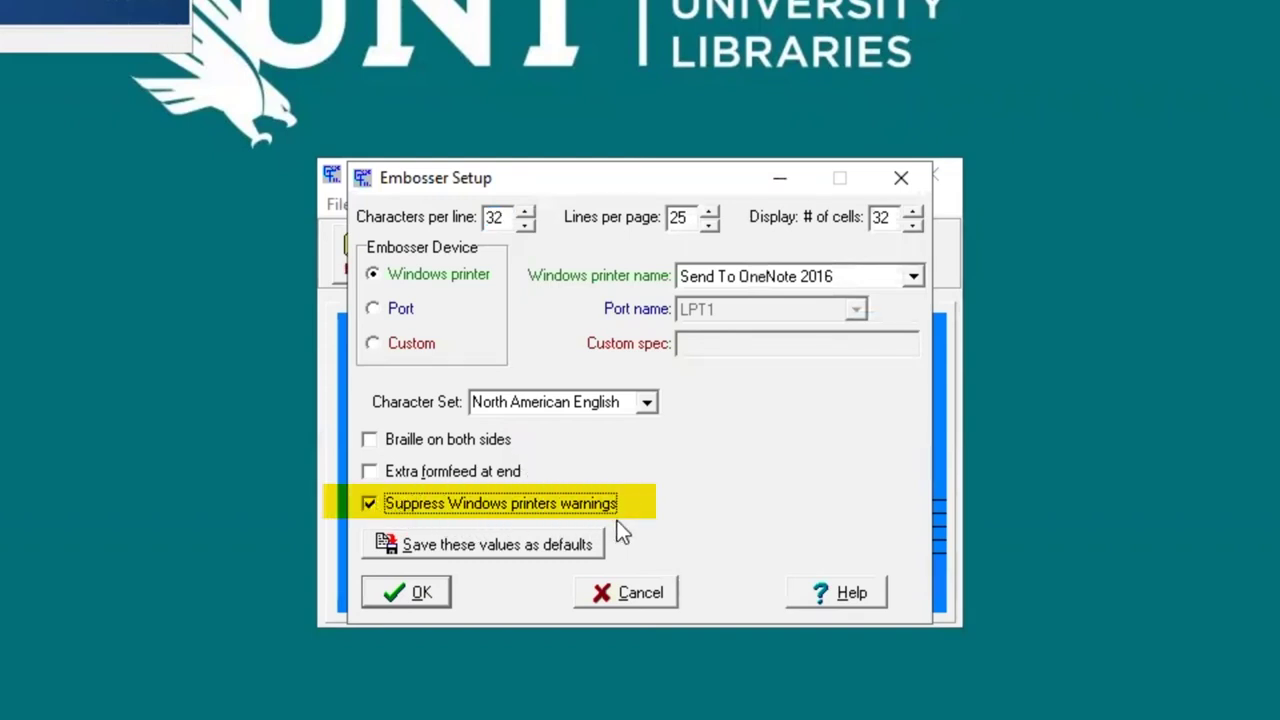
click(411, 588)
key(ctrl+o)
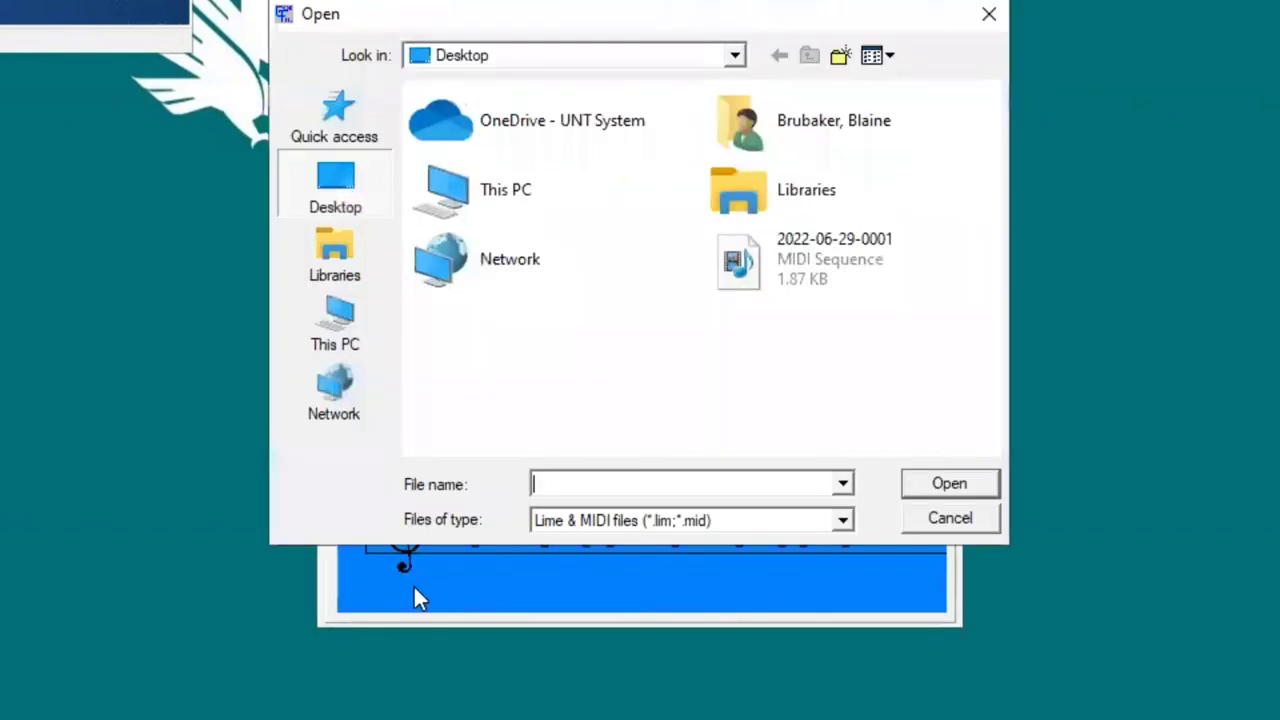
click(826, 290)
click(923, 483)
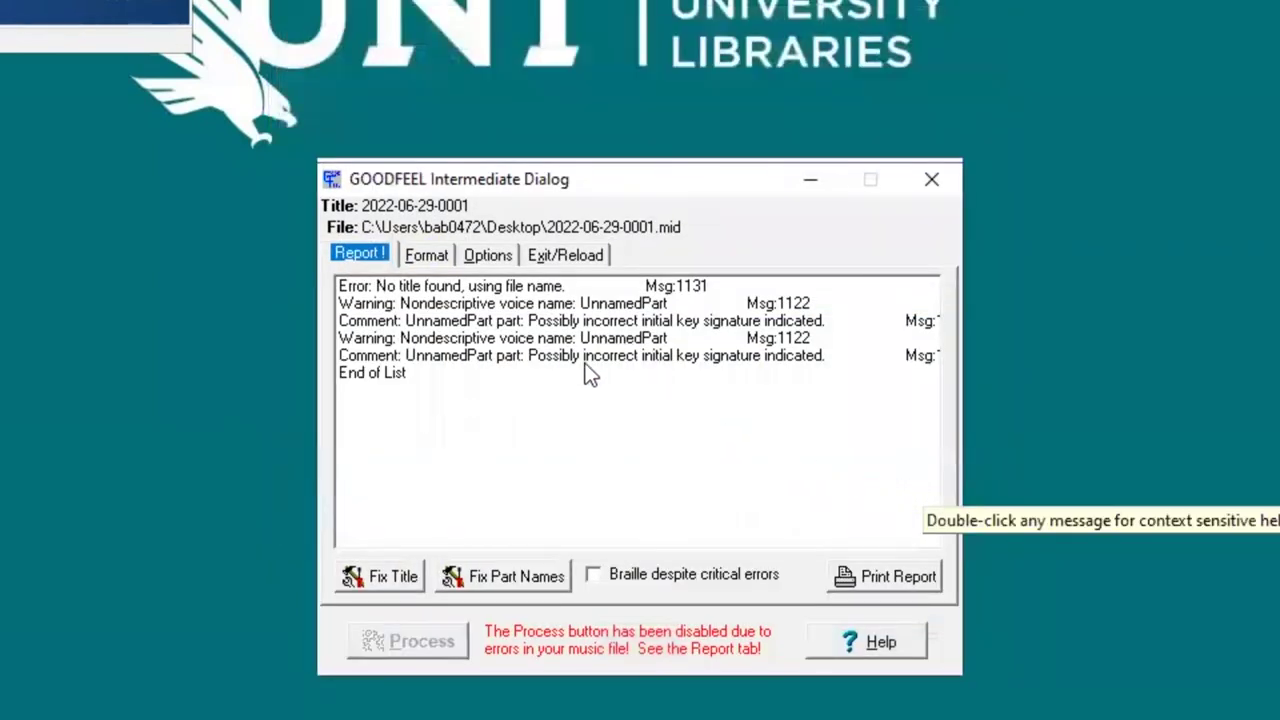
Fix the missing title by setting it to Prelude on the title page.
click(395, 584)
text(Prelude)
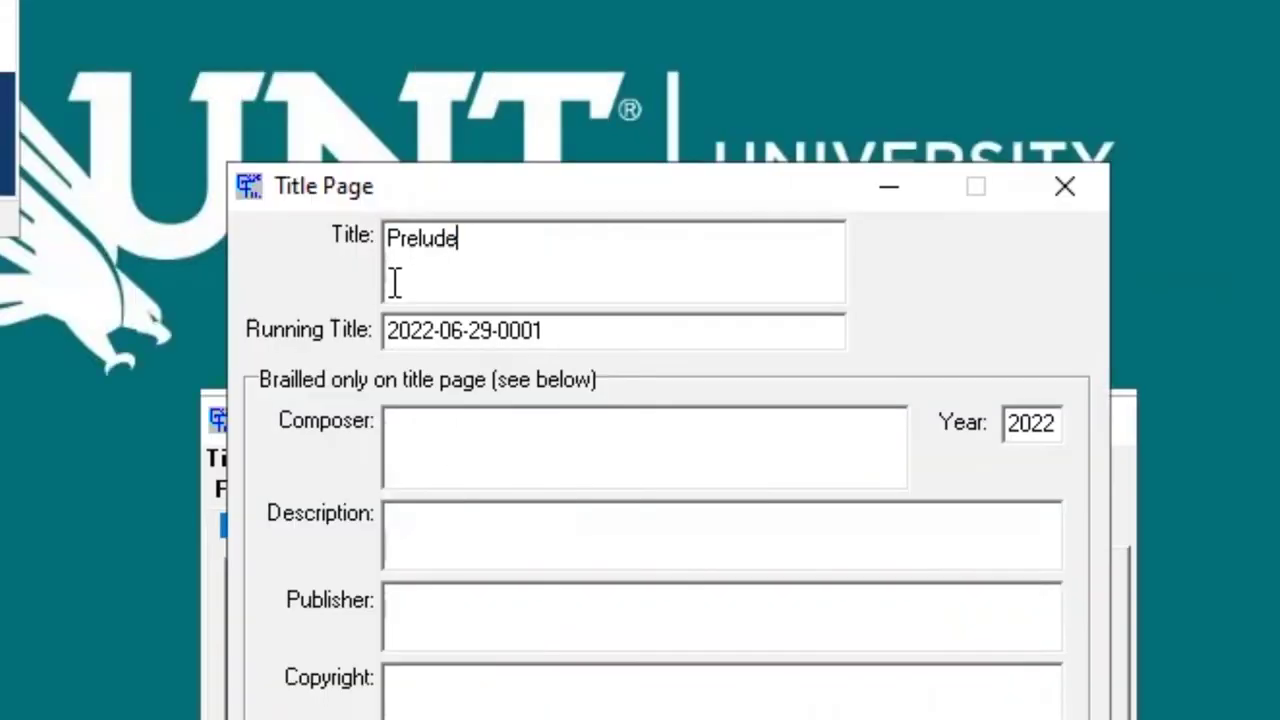
click(395, 719)
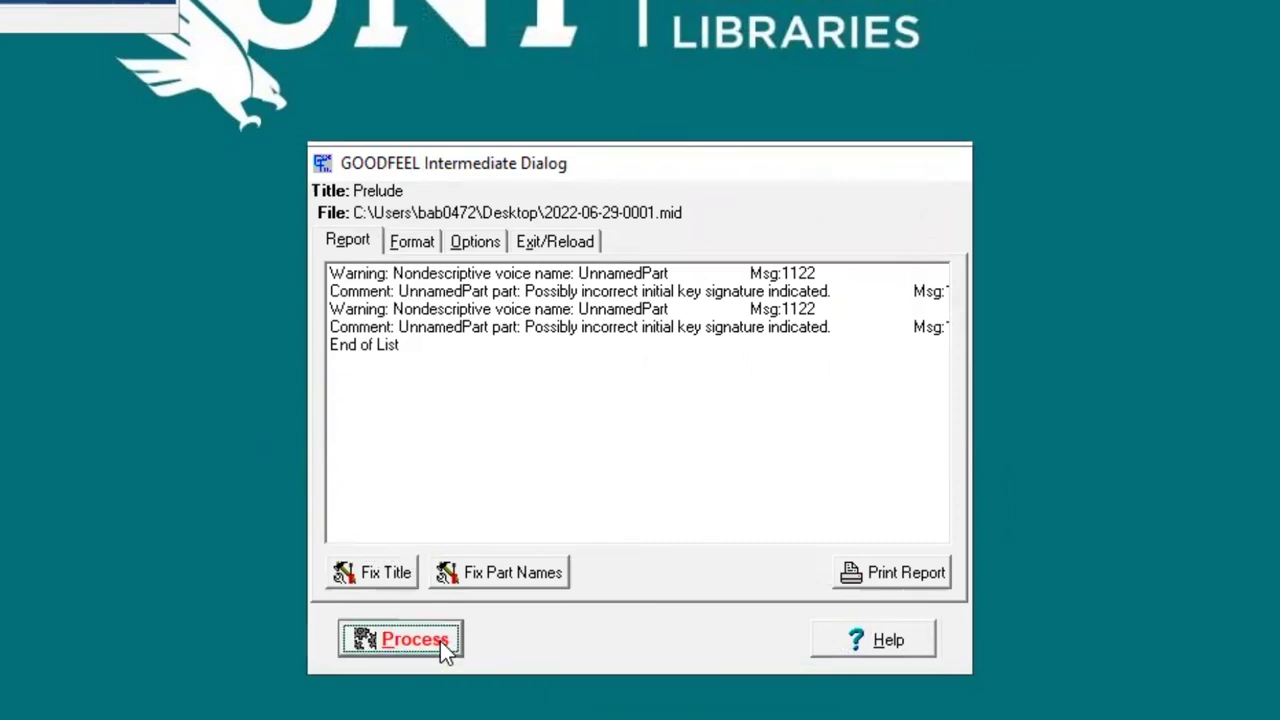
Process the music file into braille and send the result to the Braille Editor.
click(440, 641)
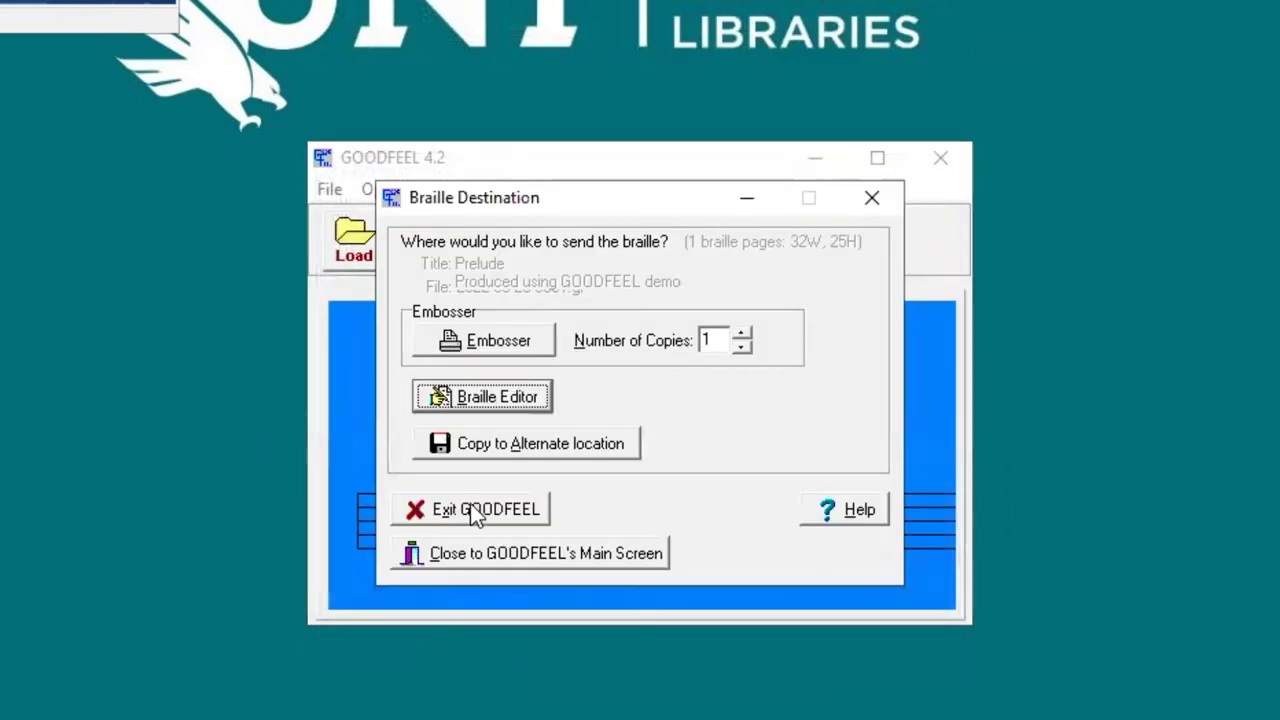
click(500, 399)
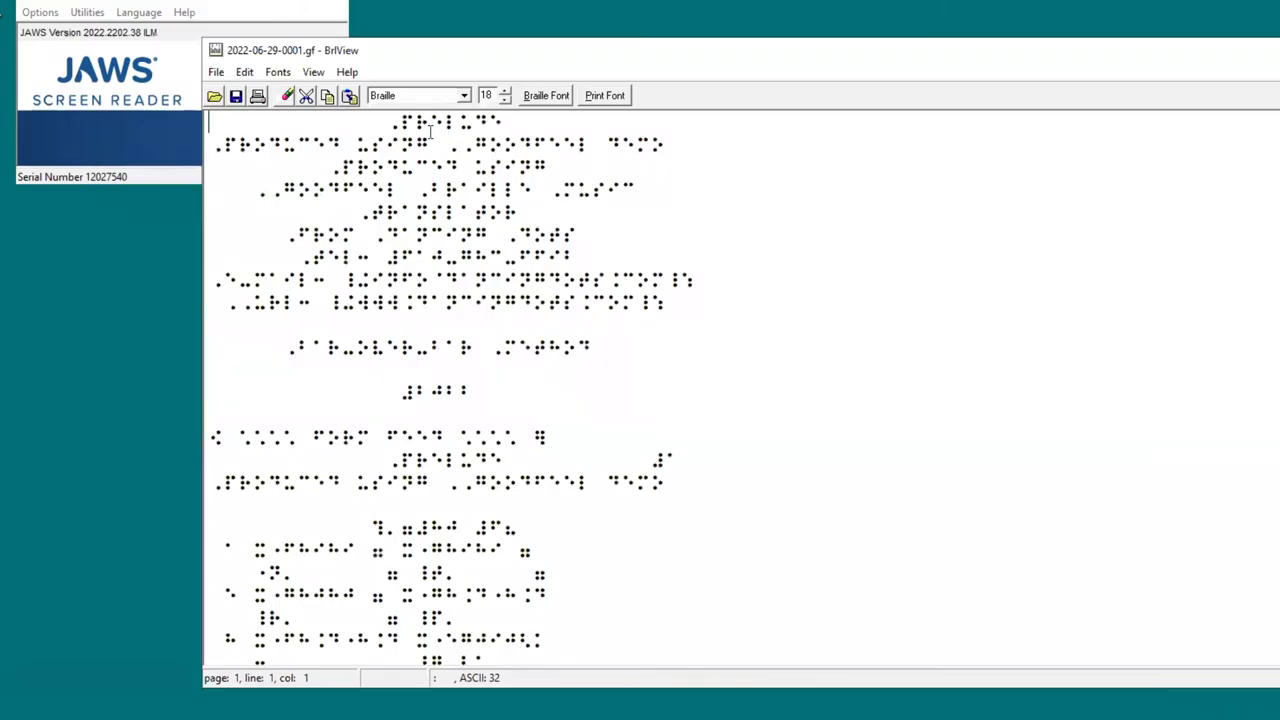
Examine the first lines of the translated braille document, moving the cursor from the title down to line 5.
click(390, 121)
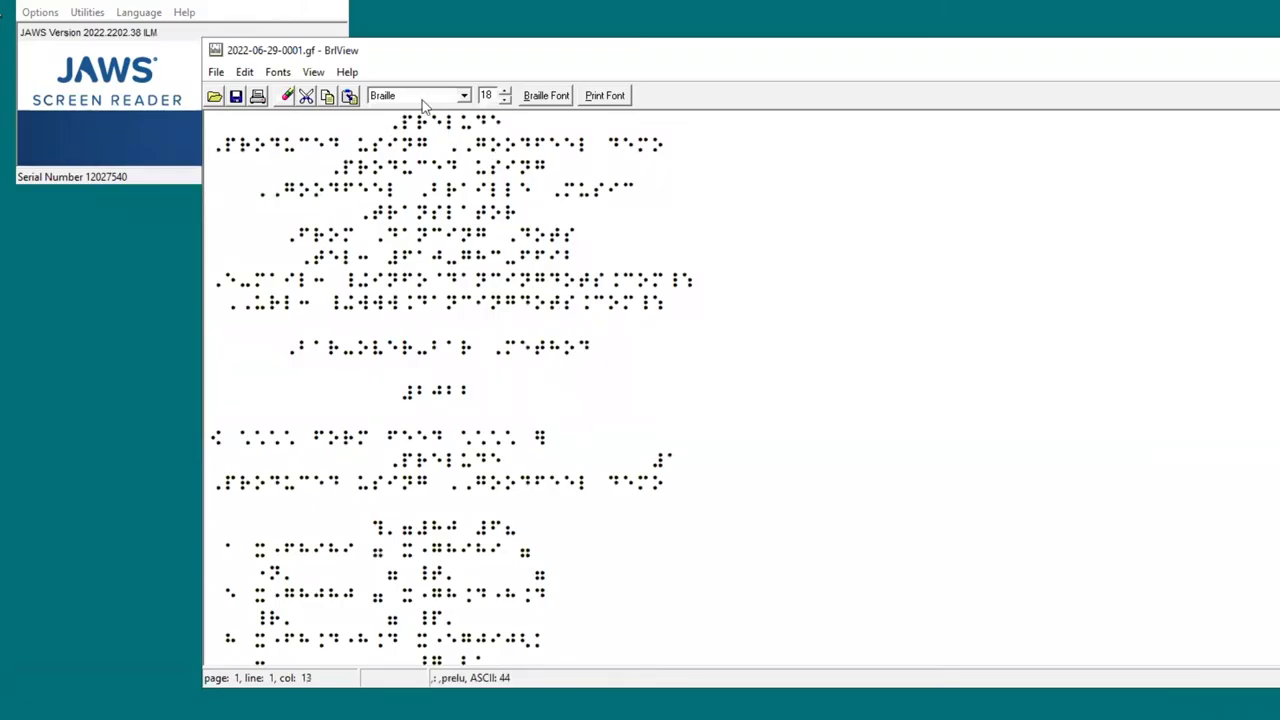
key(Down)
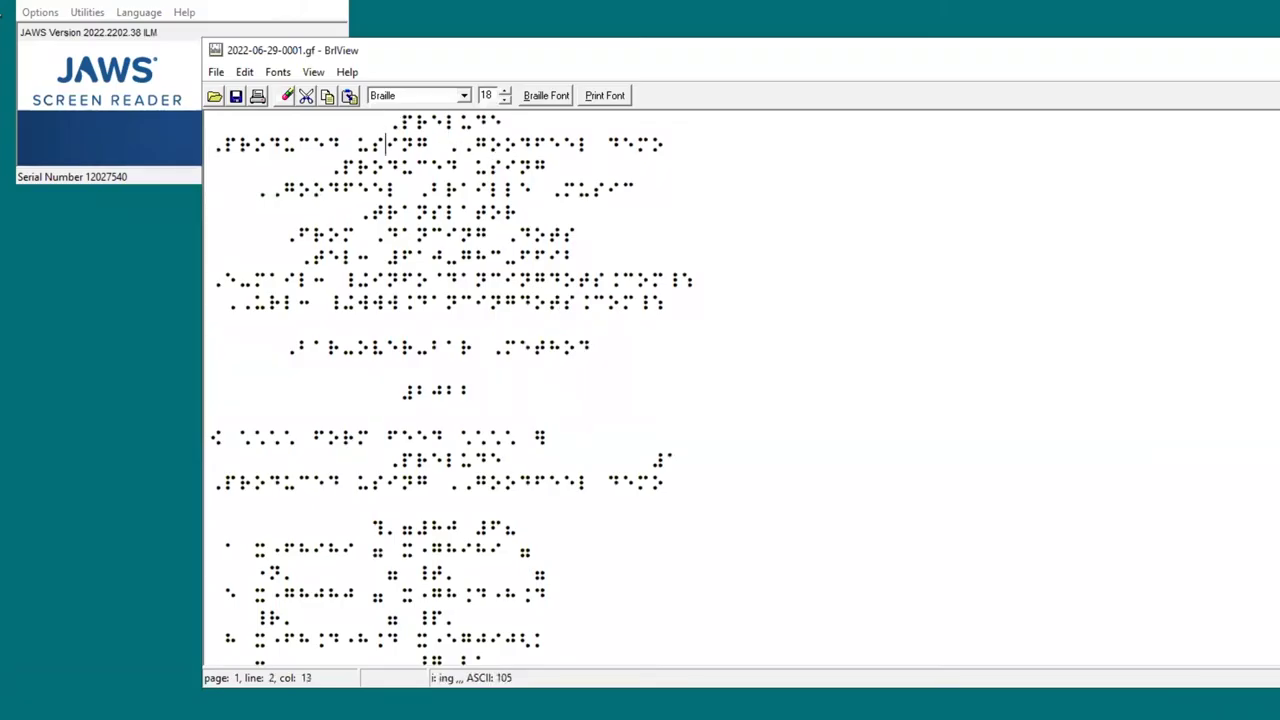
key(Left)
key(Left)
key(Left)
key(Left)
key(Left)
key(Left)
key(Left)
key(Left)
key(Left)
key(Left)
key(Left)
key(Down)
key(Down)
key(Down)
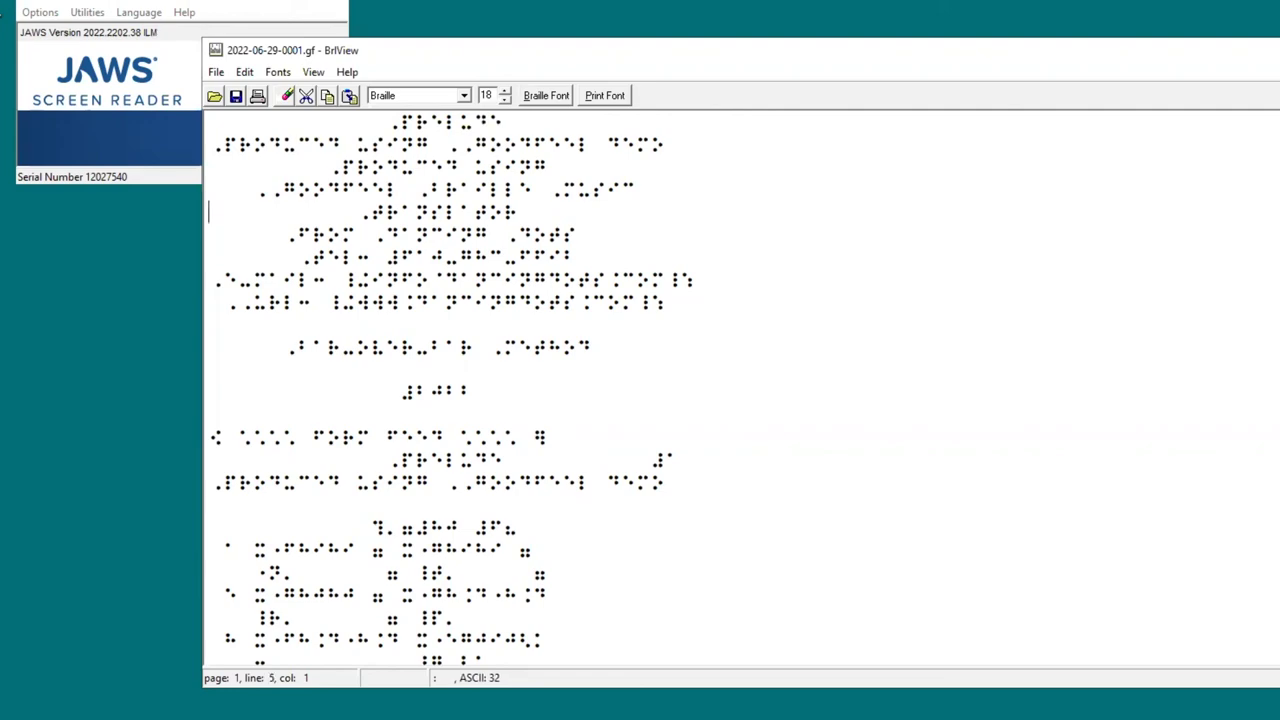